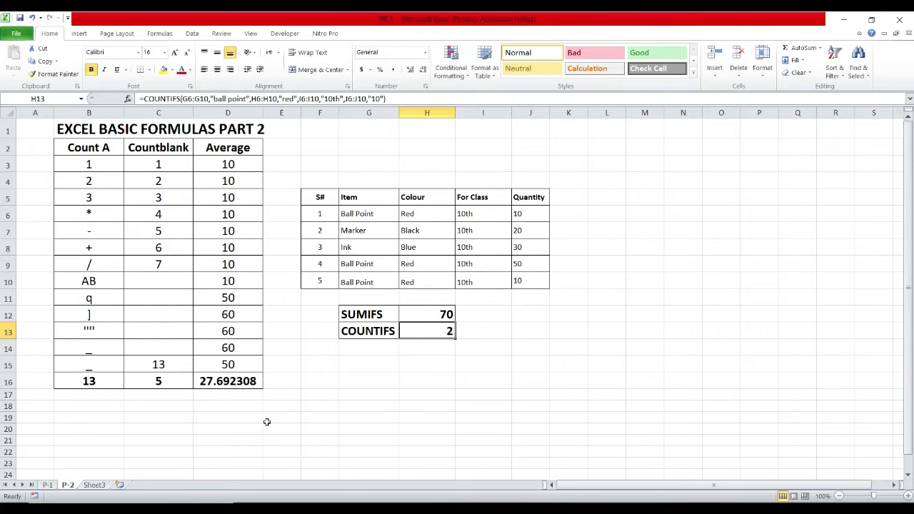
- Enter =COUNTA(B3:B15) in B16 to count the Count A entries
key("Down")
key("Down")
key("Down")
key("Down")
key("Down")
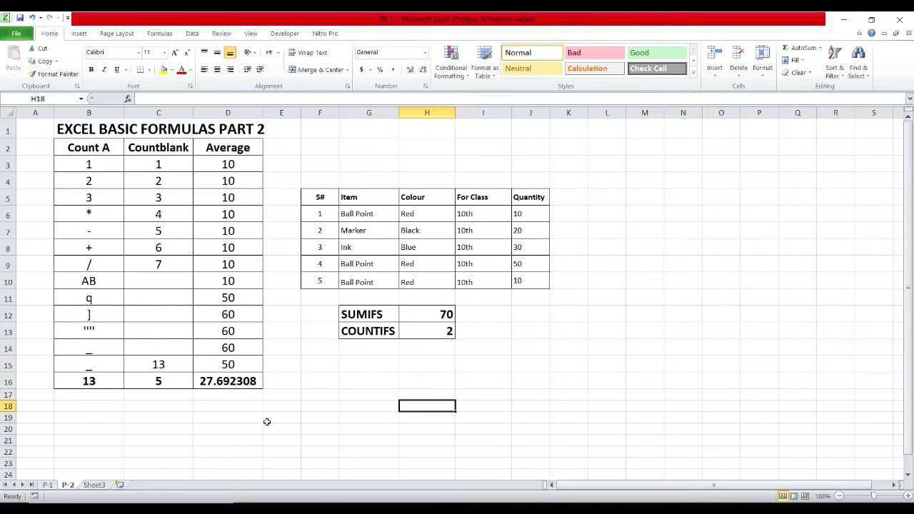
key("Left")
key("Left")
key("Left")
key("Left")
key("Left")
key("Left")
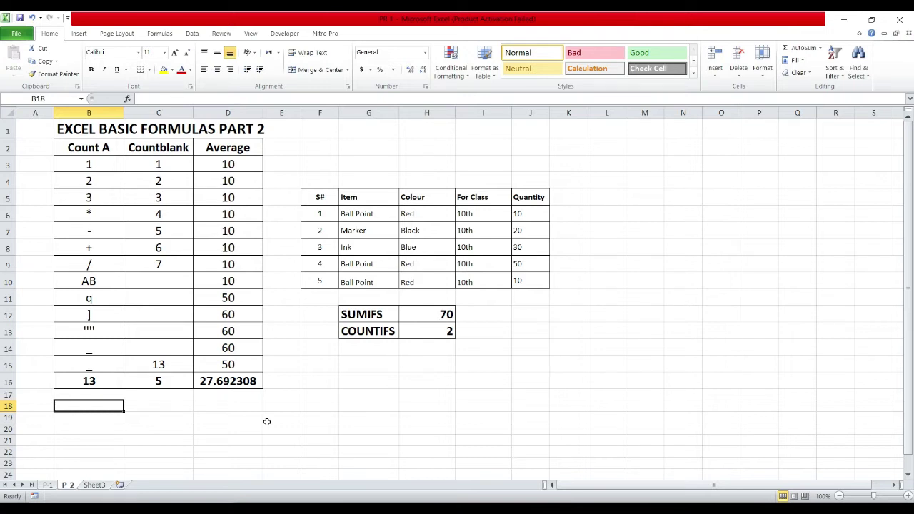
key("ctrl+z")
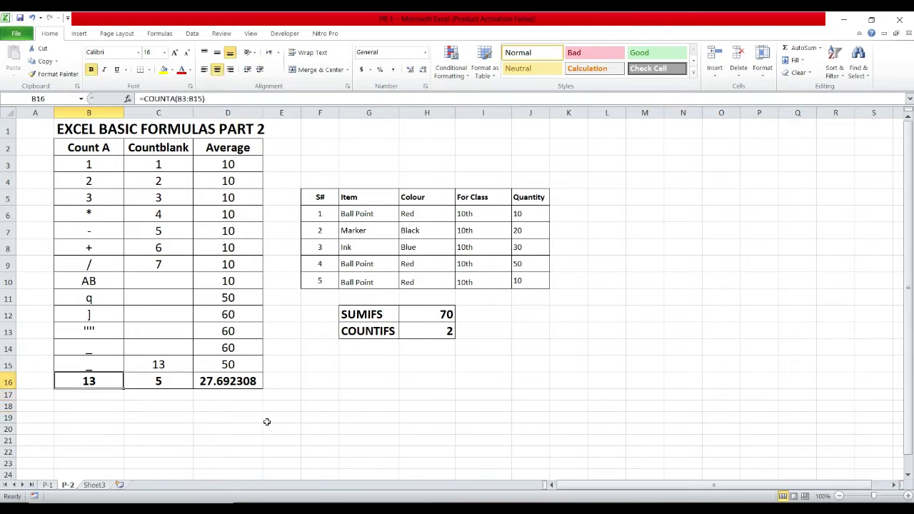
type("=")
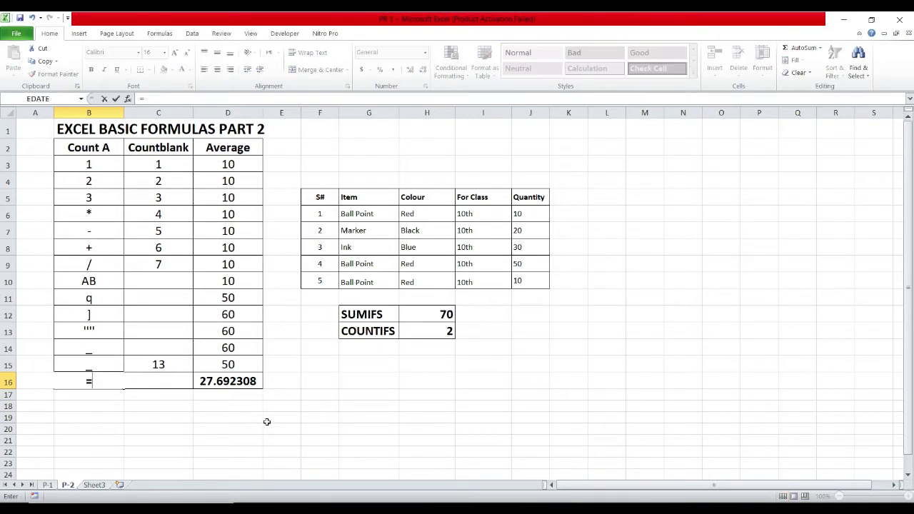
type("counta")
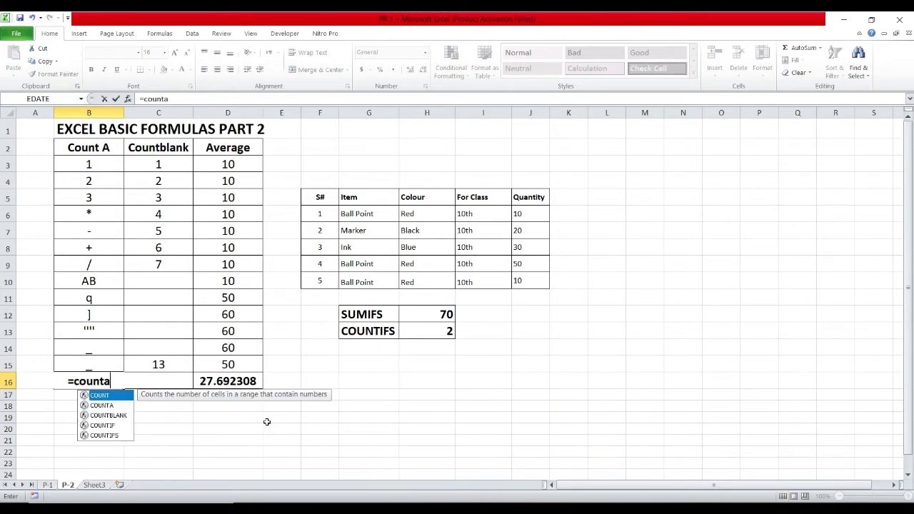
type("(")
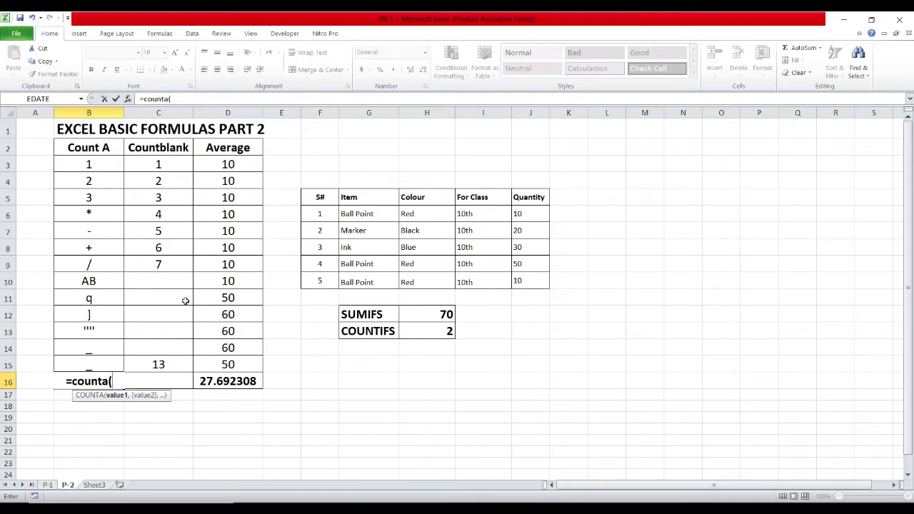
left_click_drag(67, 160, 69, 372)
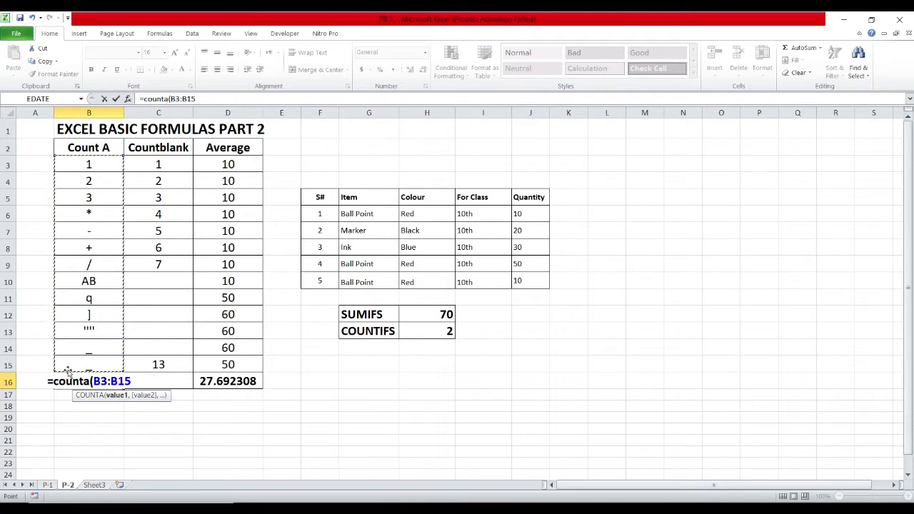
type(")")
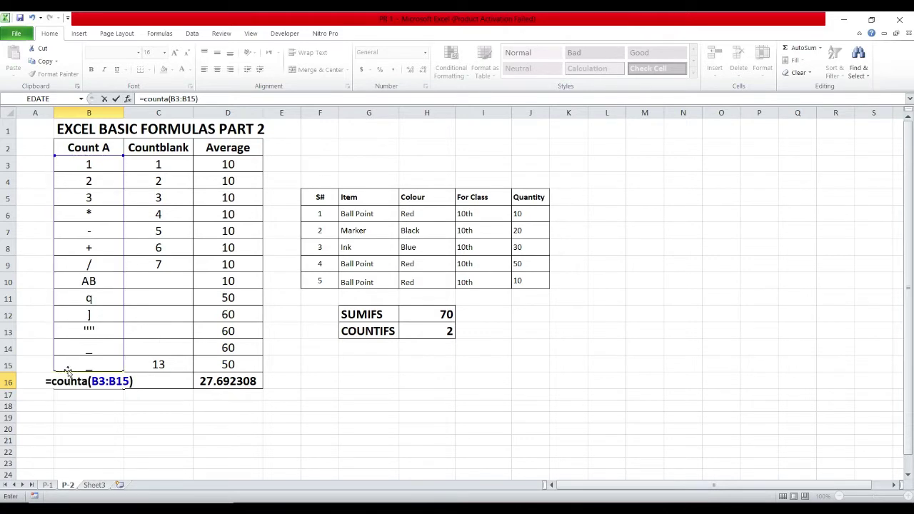
key("Return")
- Clear the entries in B12, B11 and B10 so the COUNTA total drops to 10
key("Up")
key("Up")
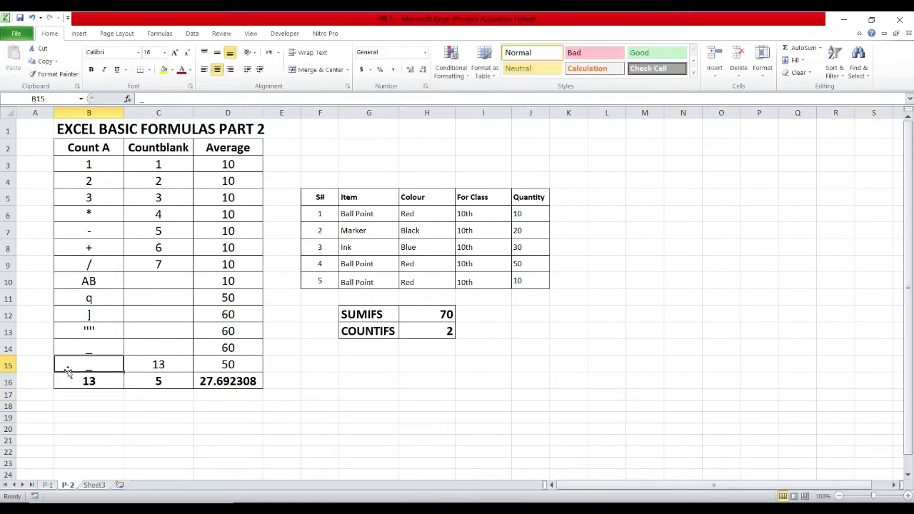
key("Up")
key("Up")
key("Up")
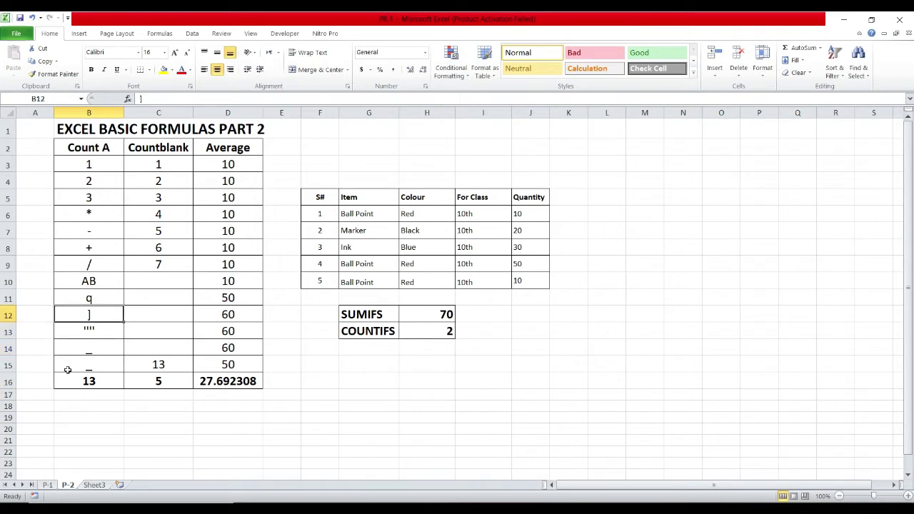
key("Delete")
key("Up")
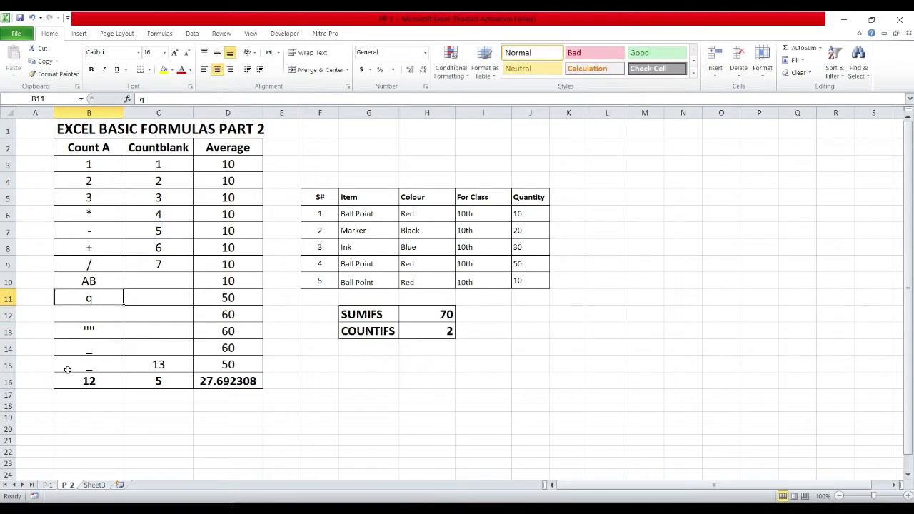
key("Delete")
key("Up")
key("Delete")
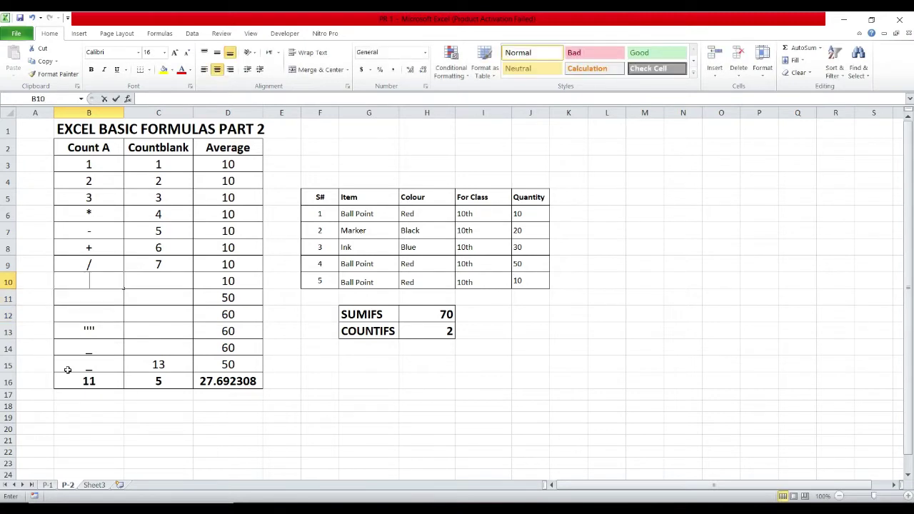
key("Down")
key("Down")
key("Down")
key("Down")
key("Down")
key("Down")
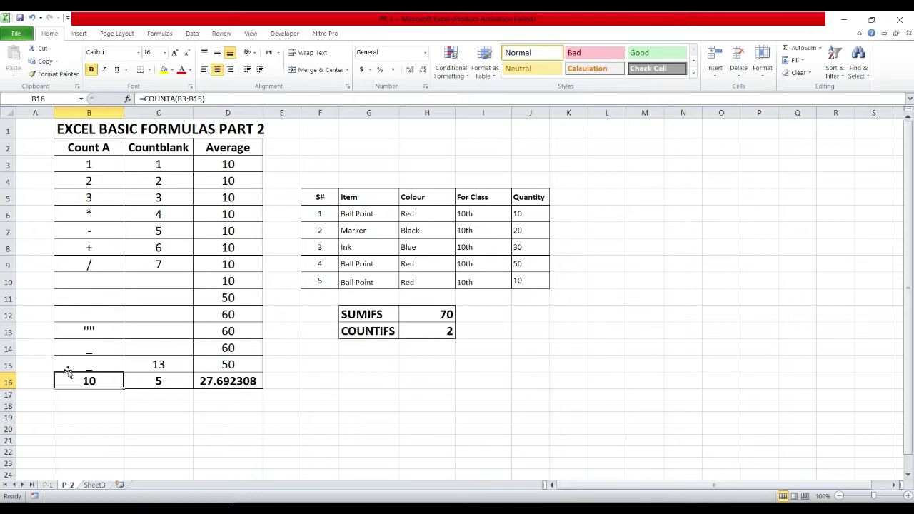
key("Right")
- Enter =COUNTBLANK(C3:C15) in C16, returning 5 for the empty cells C10 to C14
type("=")
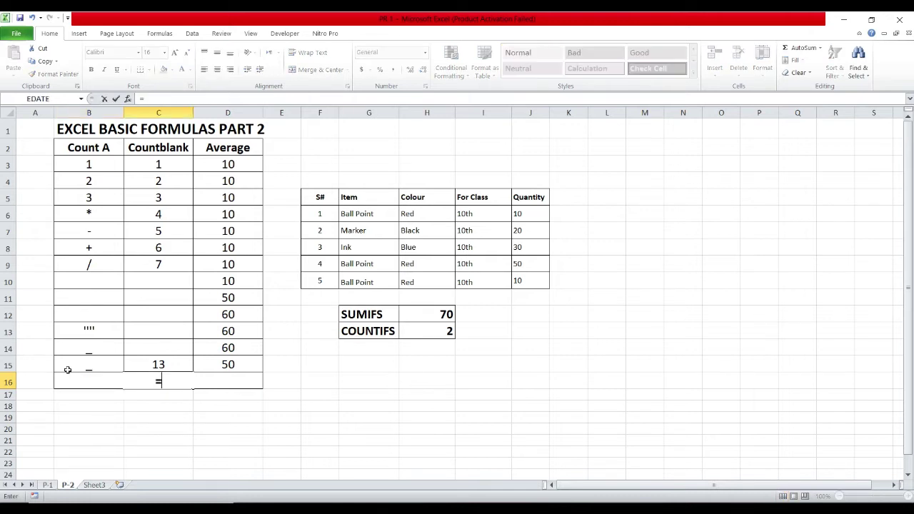
type("countblan")
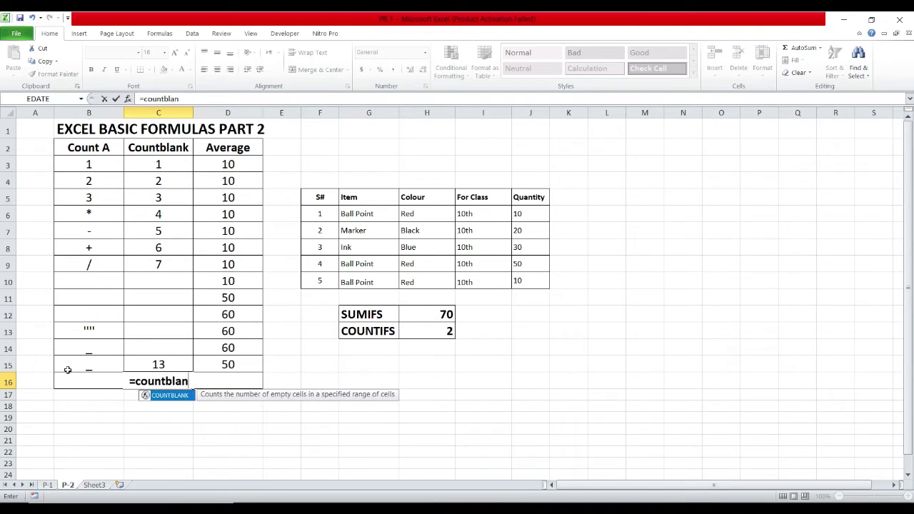
type("k(")
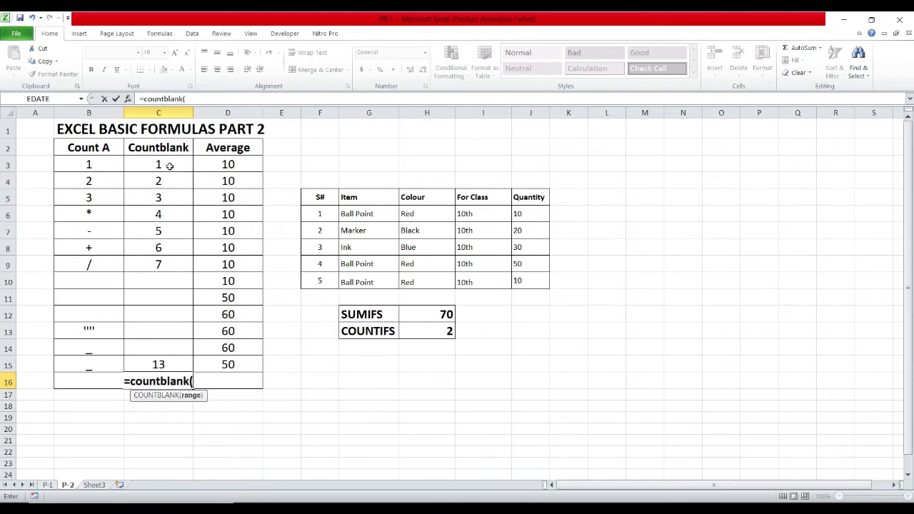
left_click_drag(173, 164, 159, 365)
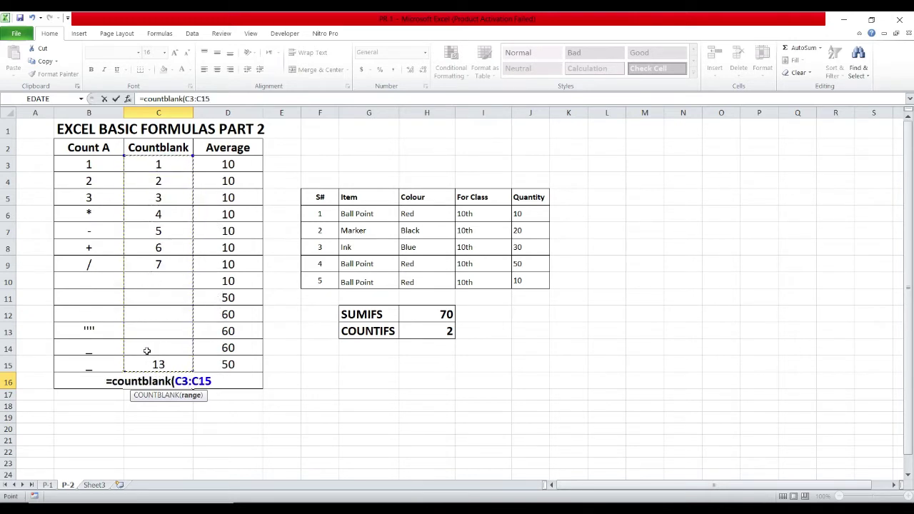
type(")")
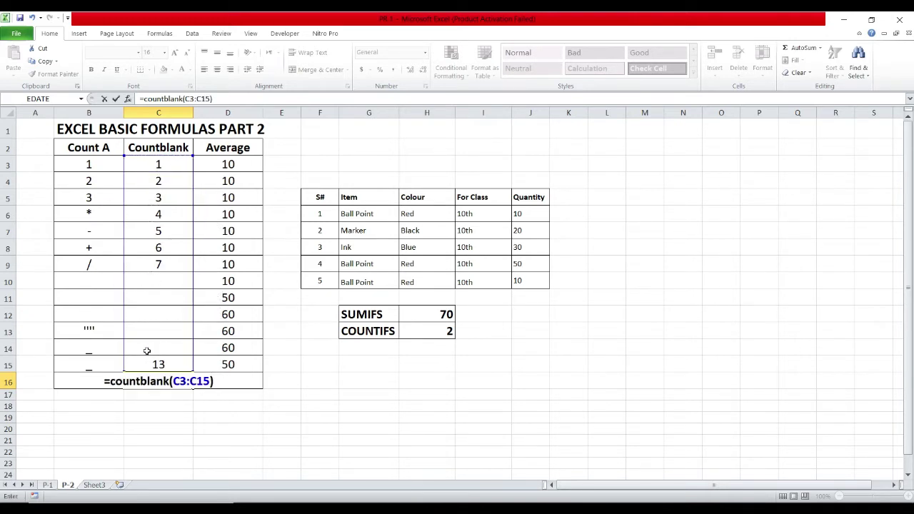
key("Return")
key("Up")
key("Up")
key("Up")
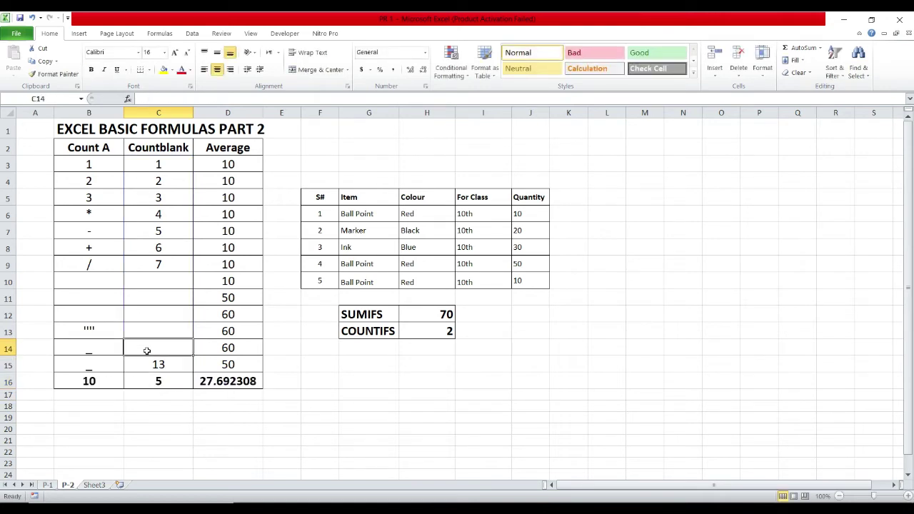
key("shift+Up")
key("shift+Up")
key("shift+Up")
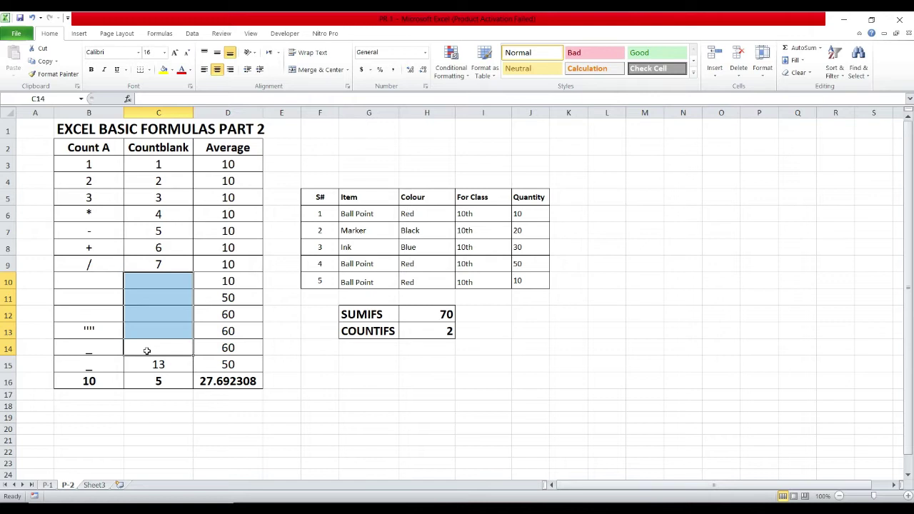
key("Down")
key("Down")
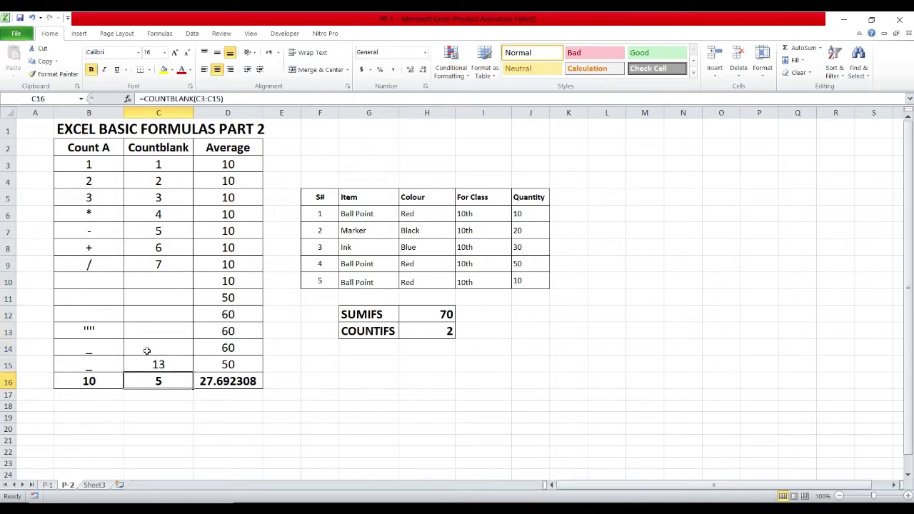
key("Right")
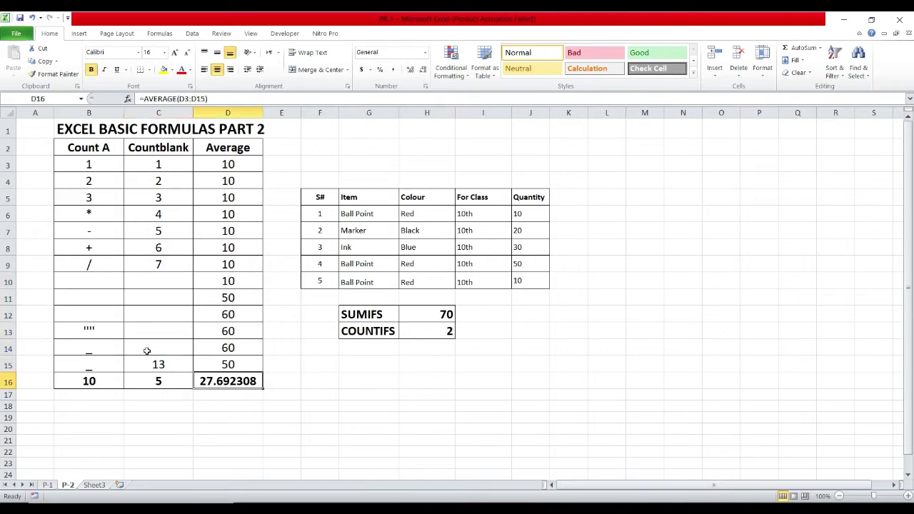
- Enter =AVERAGE(D3:D15) in D16
type("=aver")
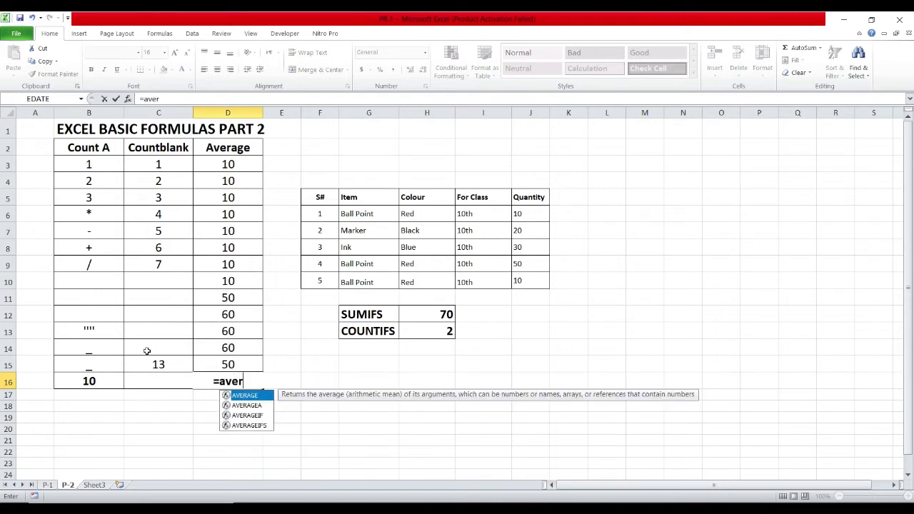
type("age(")
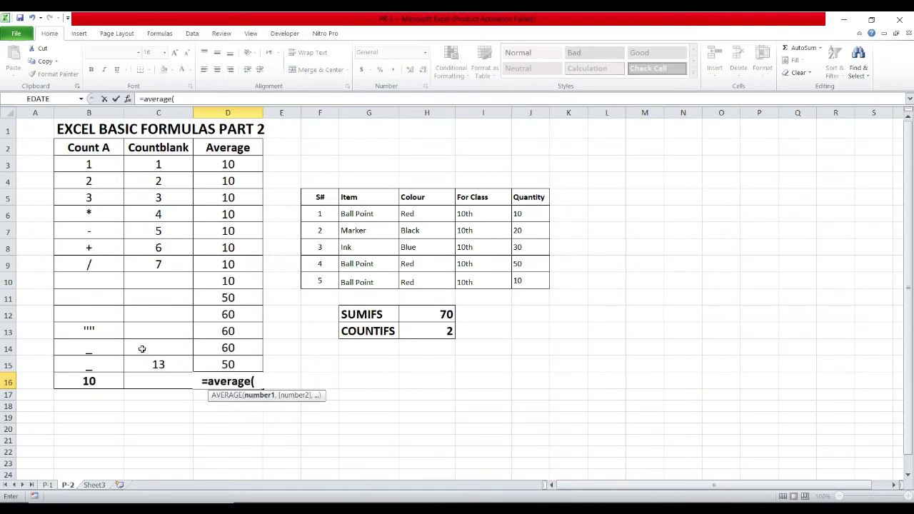
left_click_drag(225, 167, 221, 357)
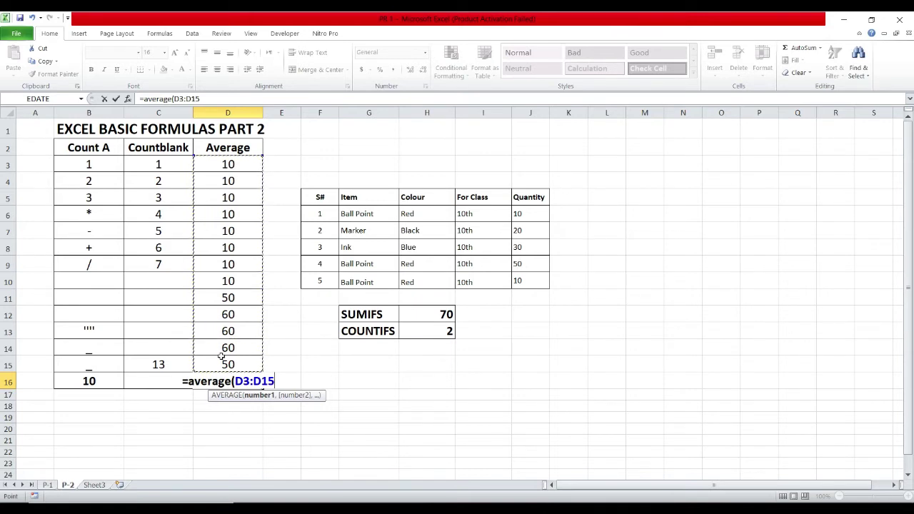
type(")")
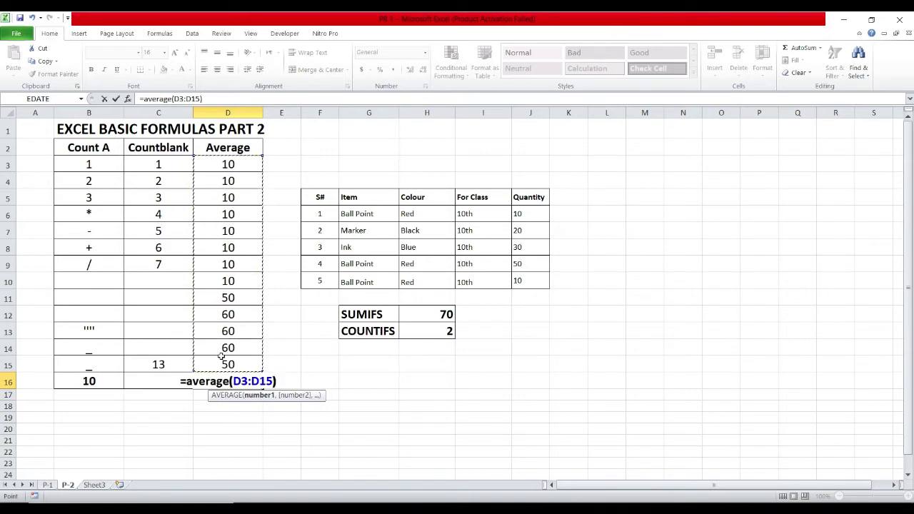
key("Return")
- Change D4 through D7 to 50 so the average reads 40
key("Up")
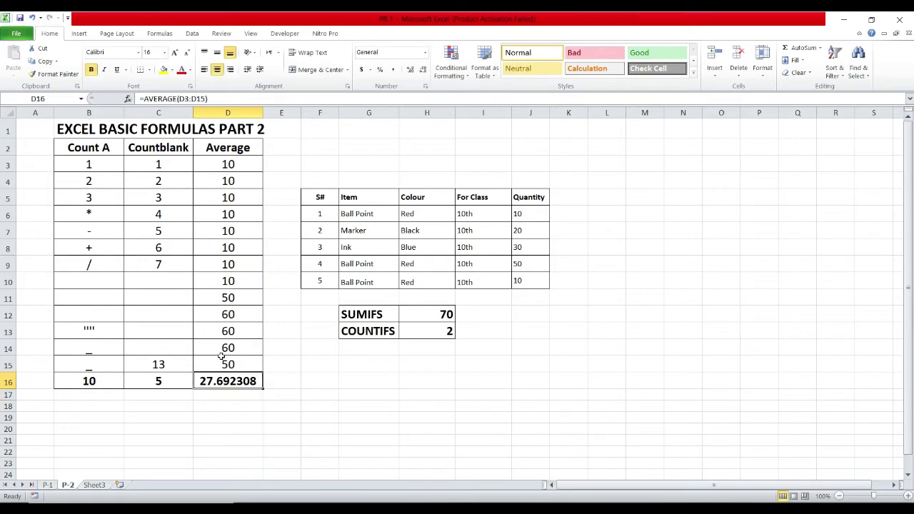
key("Up")
key("Up")
key("Up")
key("Up")
key("Up")
key("Up")
key("Up")
key("Up")
key("Up")
key("Up")
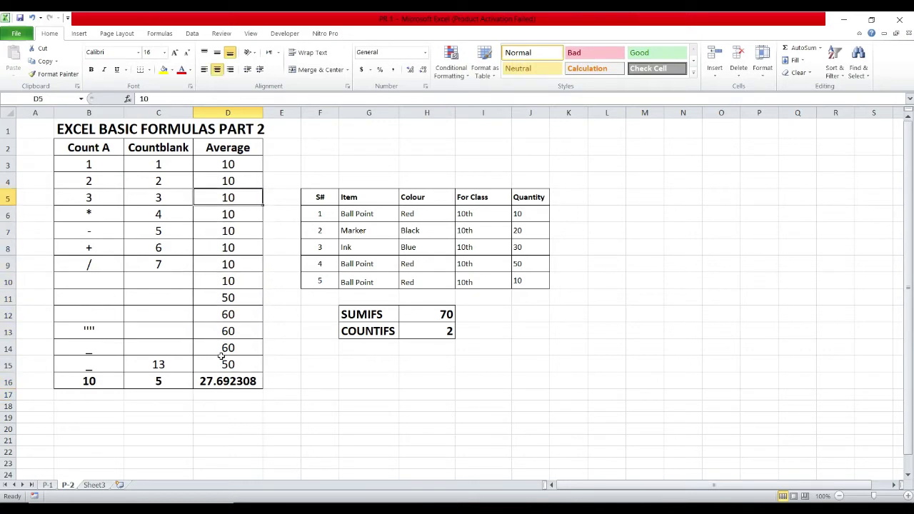
key("Up")
key("Up")
type("50")
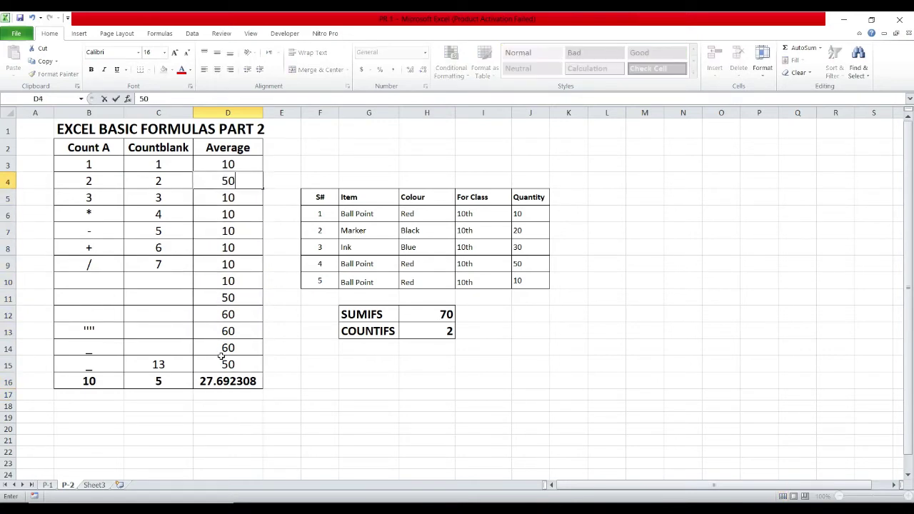
key("Return")
type("50")
key("Return")
type("50")
key("Return")
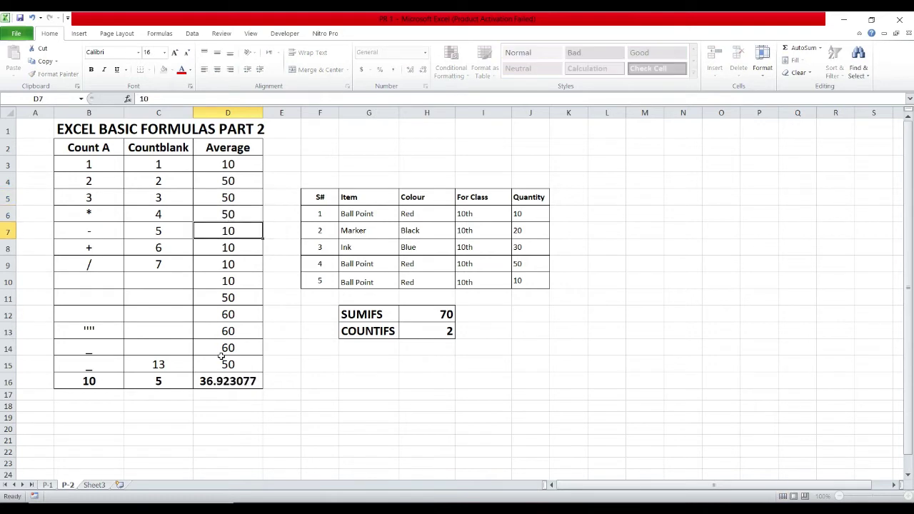
type("50")
key("Return")
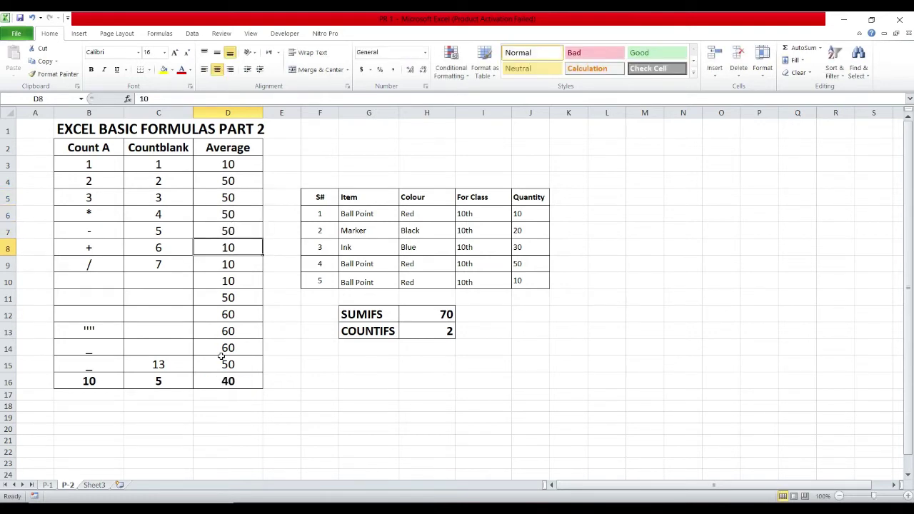
key("Down")
key("Down")
key("Down")
key("Down")
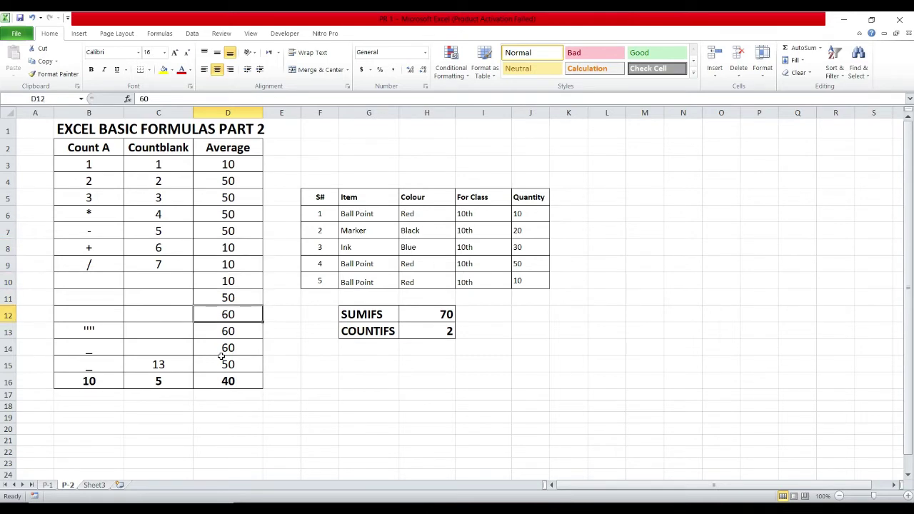
key("Right")
key("Right")
key("Right")
key("Right")
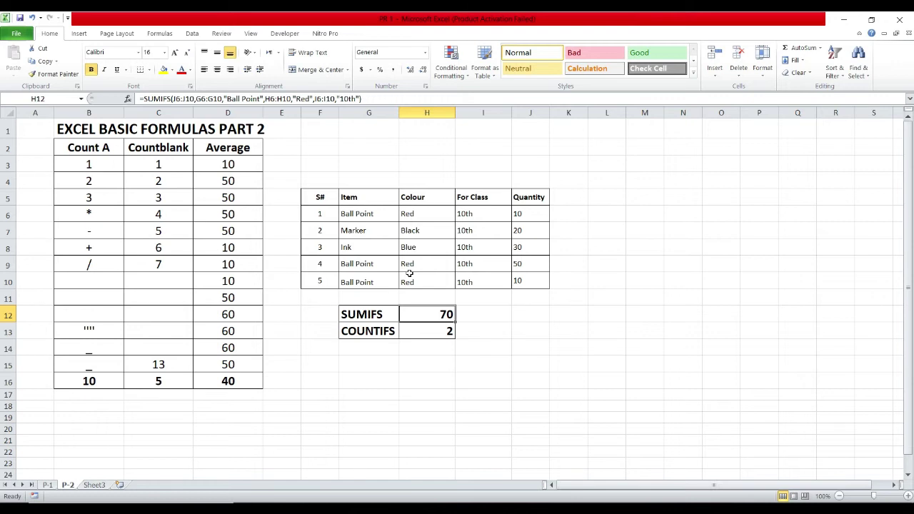
- Start a SUMIFS in H12 summing J6:J10 where G6:G10 is "ball point"
type("=s")
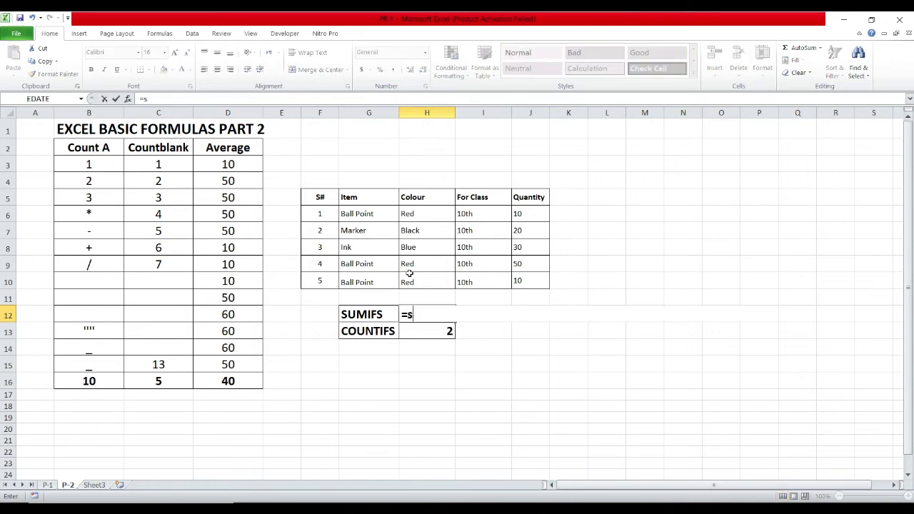
type("umifs")
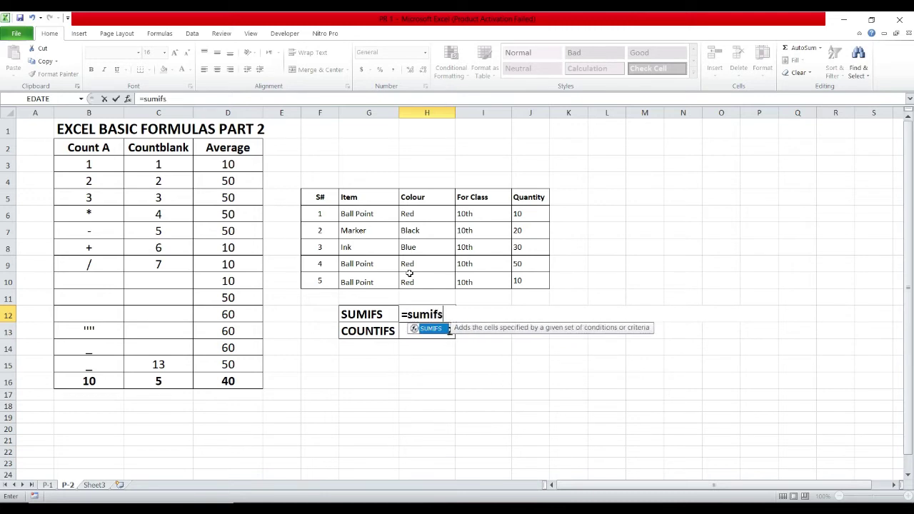
type("(")
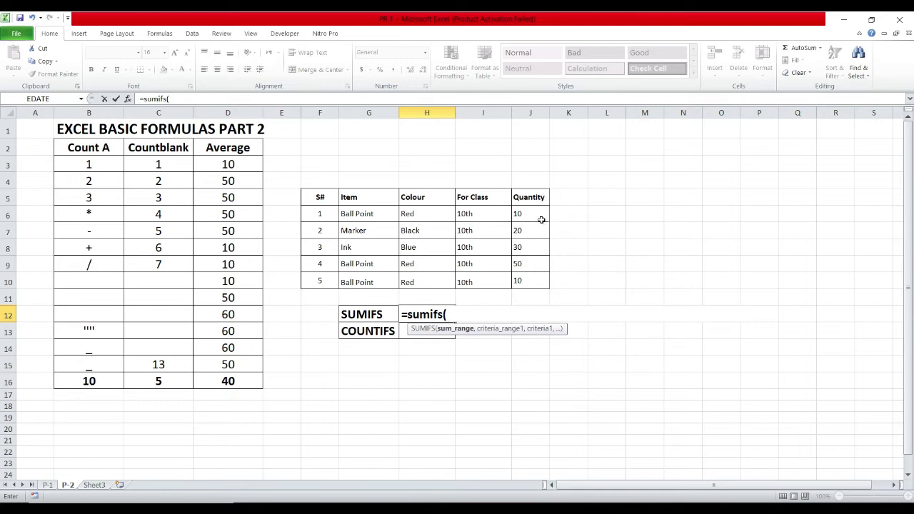
left_click_drag(534, 213, 530, 279)
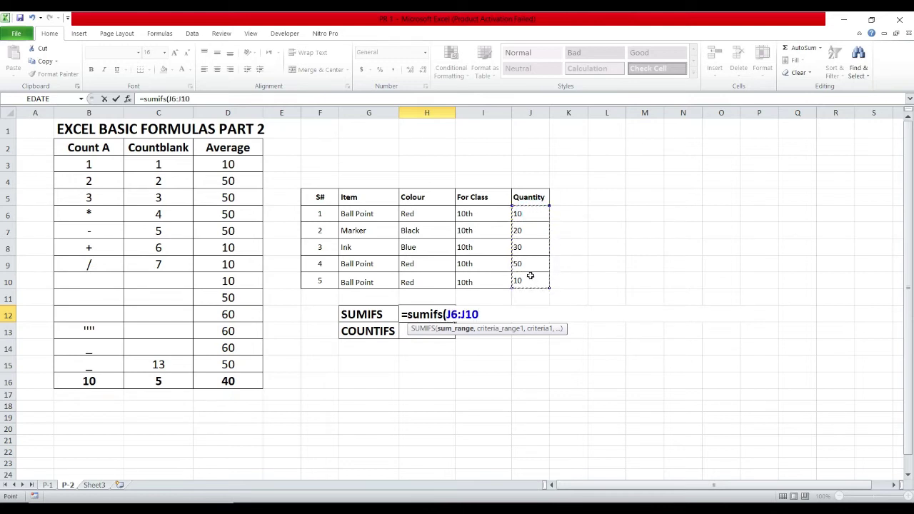
type(",")
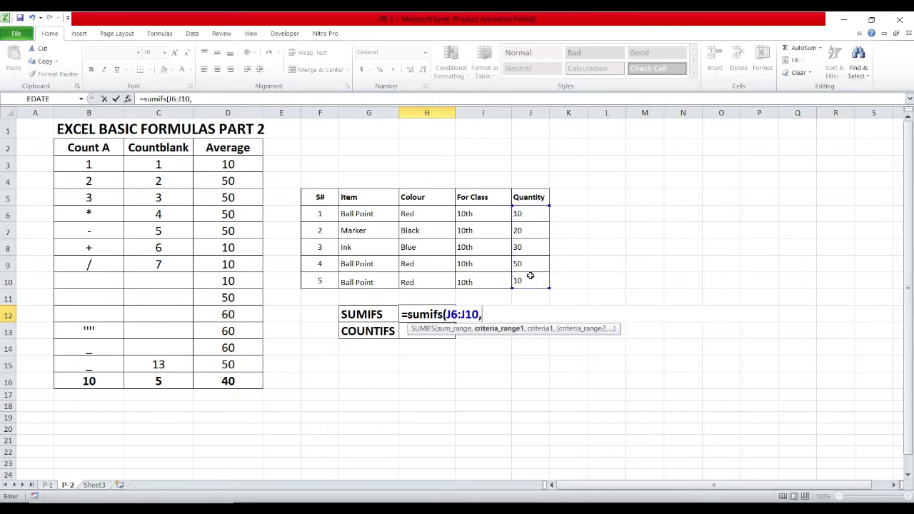
left_click_drag(381, 212, 378, 289)
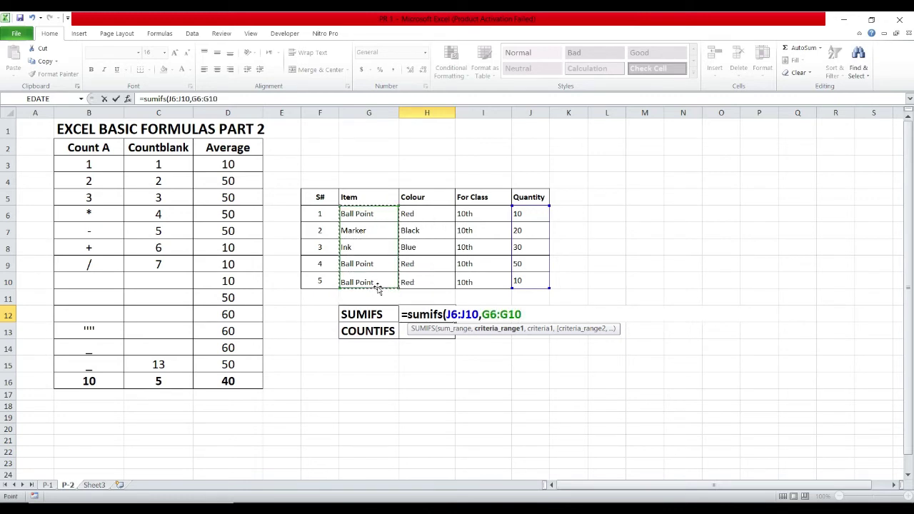
type(",\"")
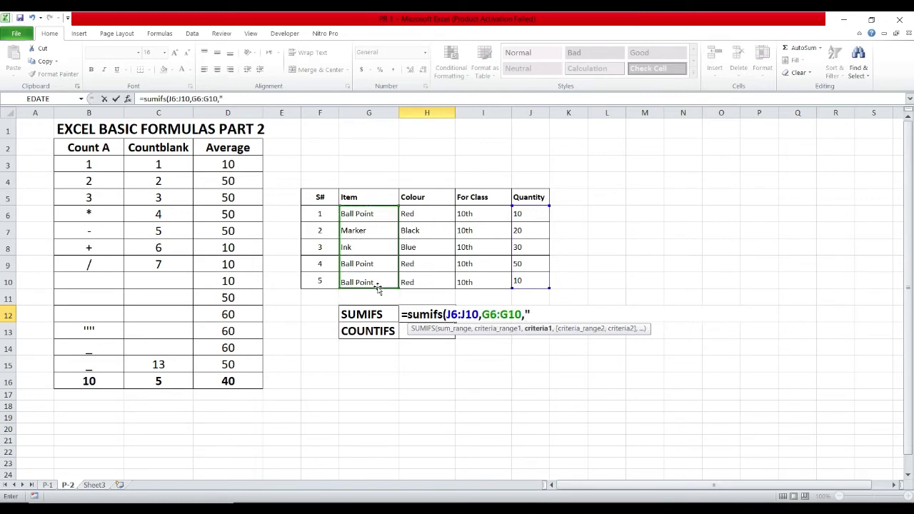
type("ball p")
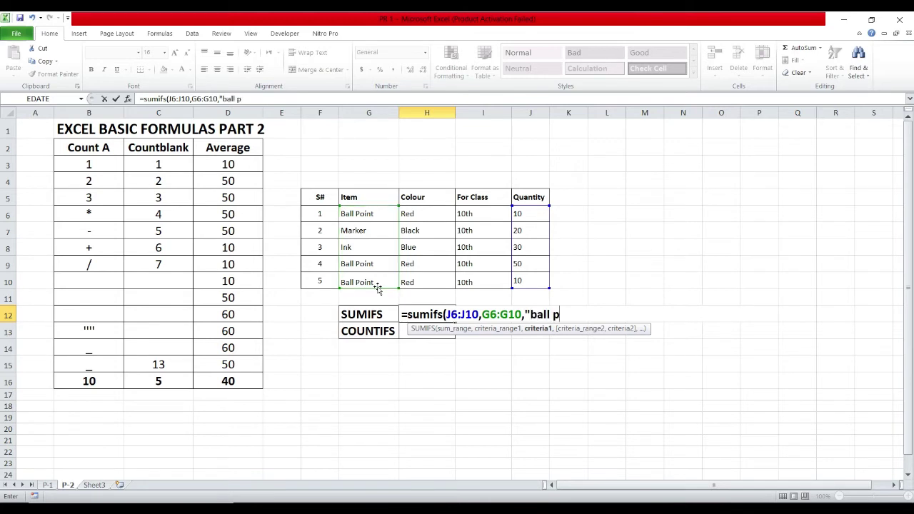
type("oint\"")
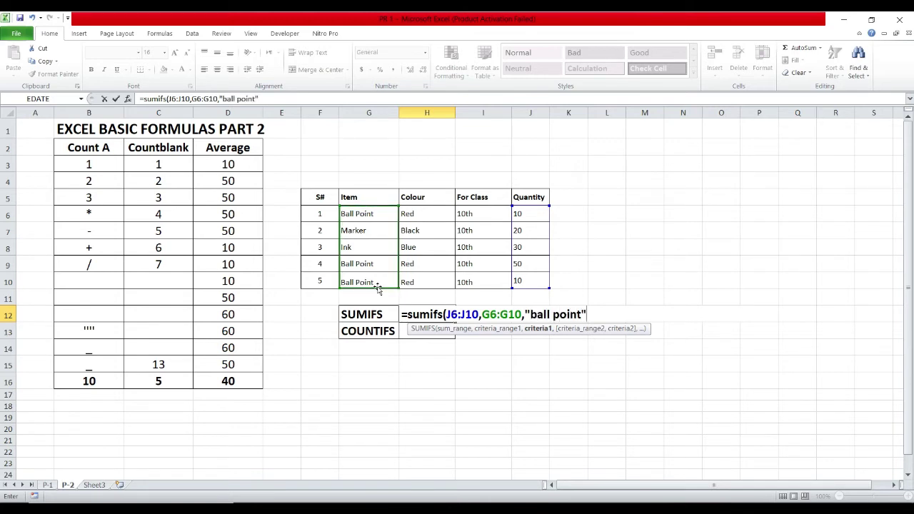
type(",")
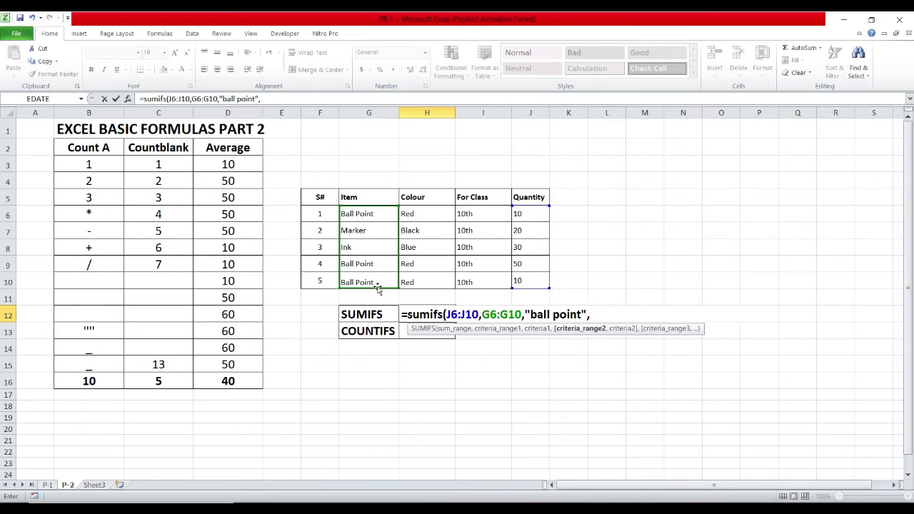
- Add criteria H6:H10 "red" and I6:I10 "10th" to complete the SUMIFS, returning 70
left_click(430, 209)
left_click_drag(430, 209, 426, 279)
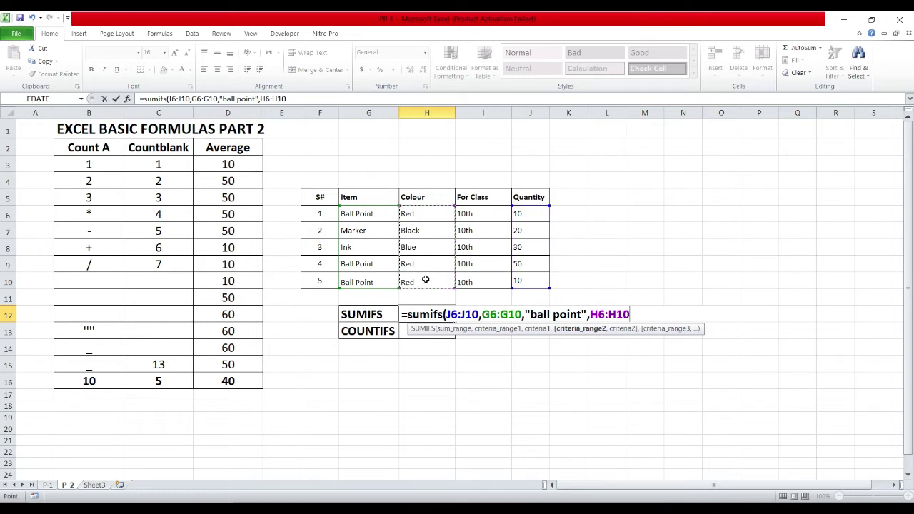
type(",")
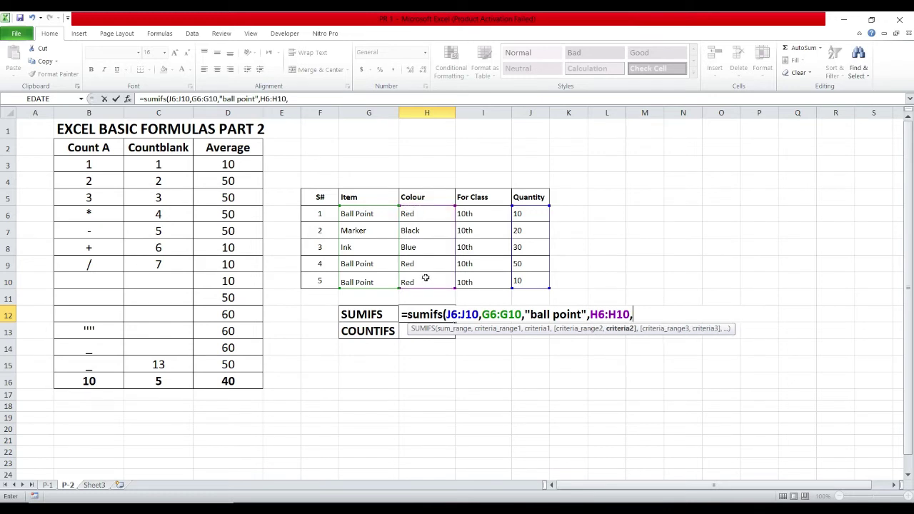
type("\"red")
type("\",")
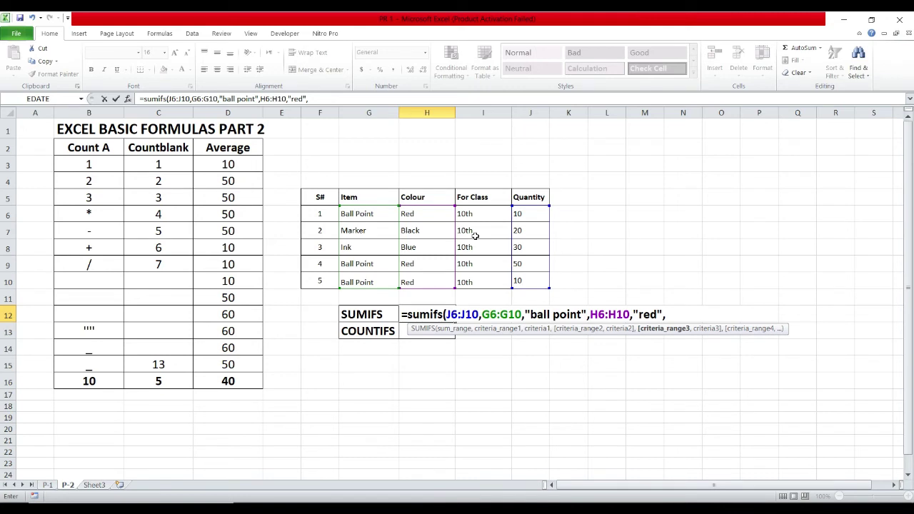
left_click_drag(479, 213, 474, 273)
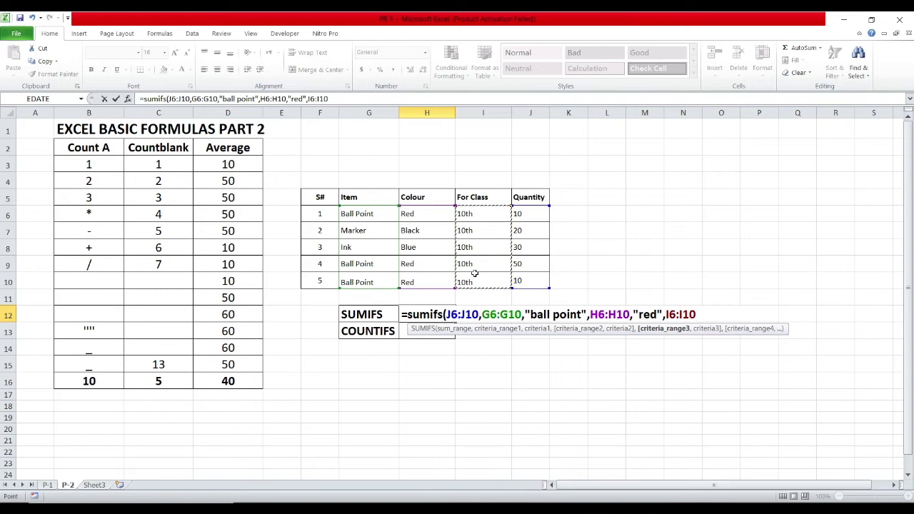
type(",")
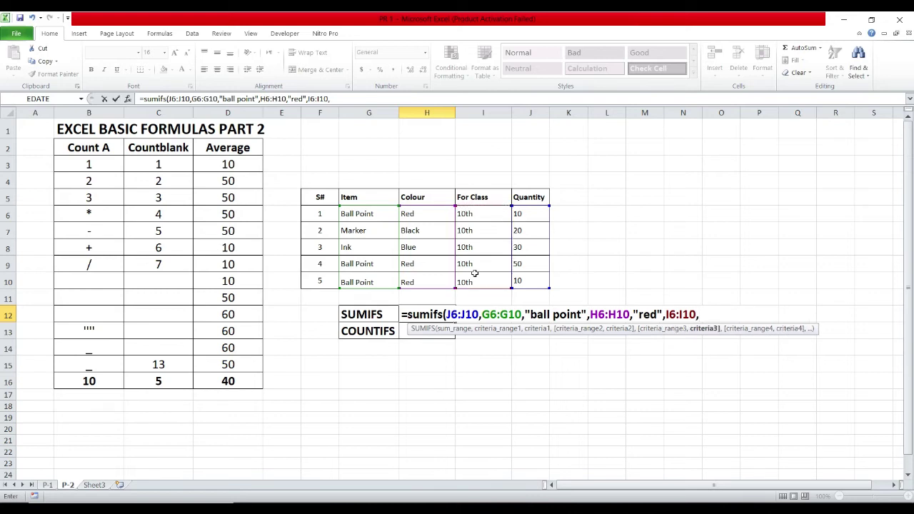
type("\"")
type("10th")
type("\")")
key("Return")
key("Up")
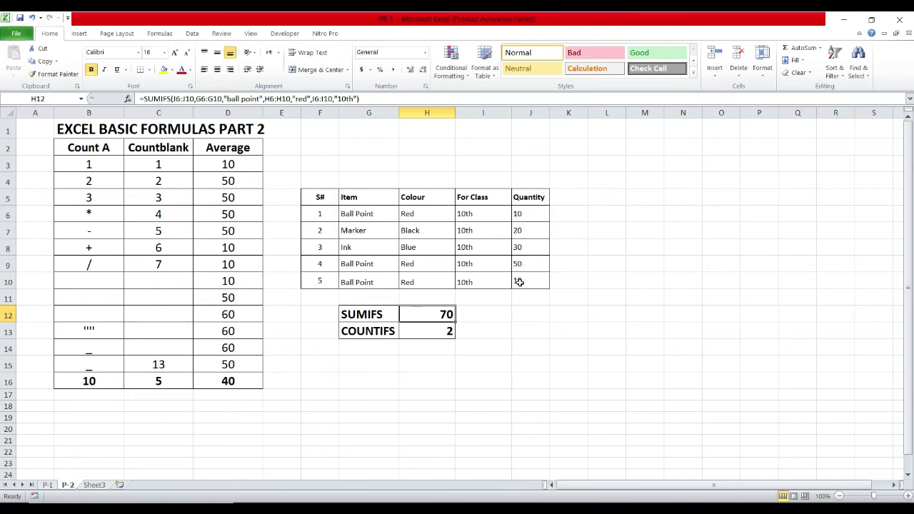
- Write =COUNTIFS(G6:G10,"ball point",H6:H10,"red",I6:I10,"10th") in H13, returning 3
left_click(438, 330)
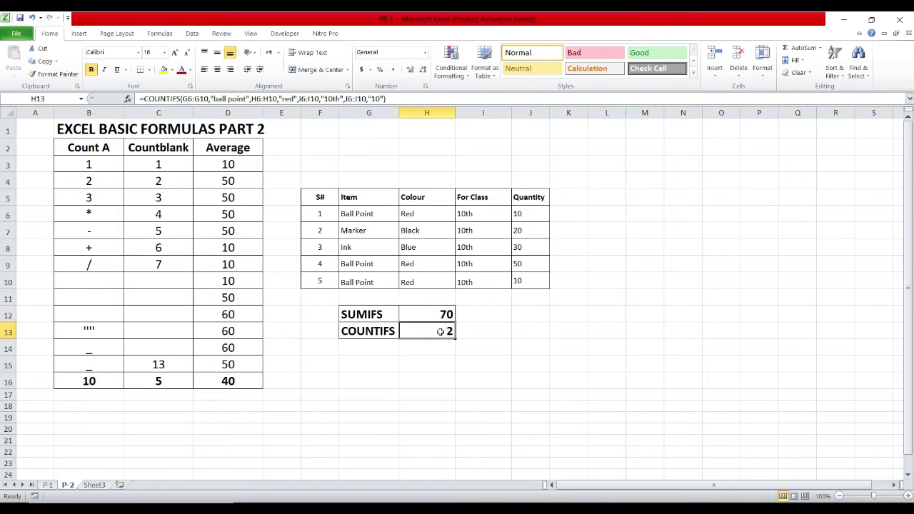
type("=")
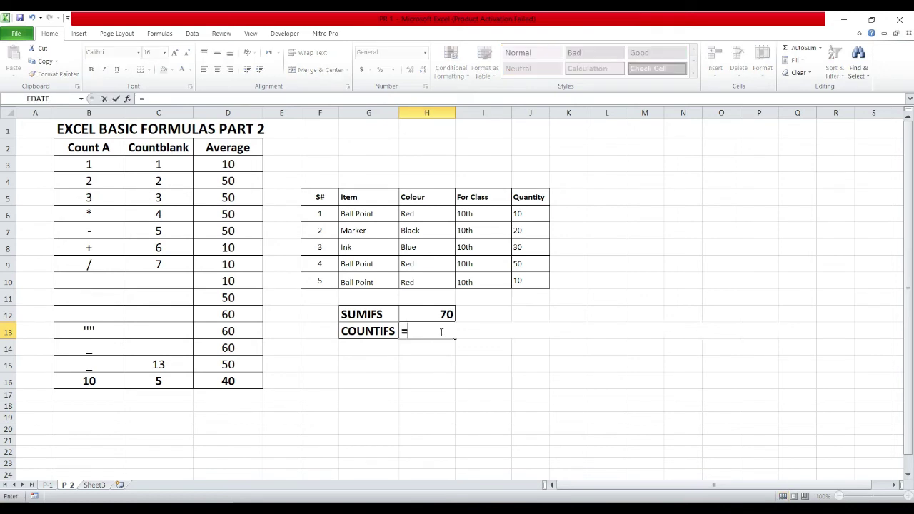
type("countif")
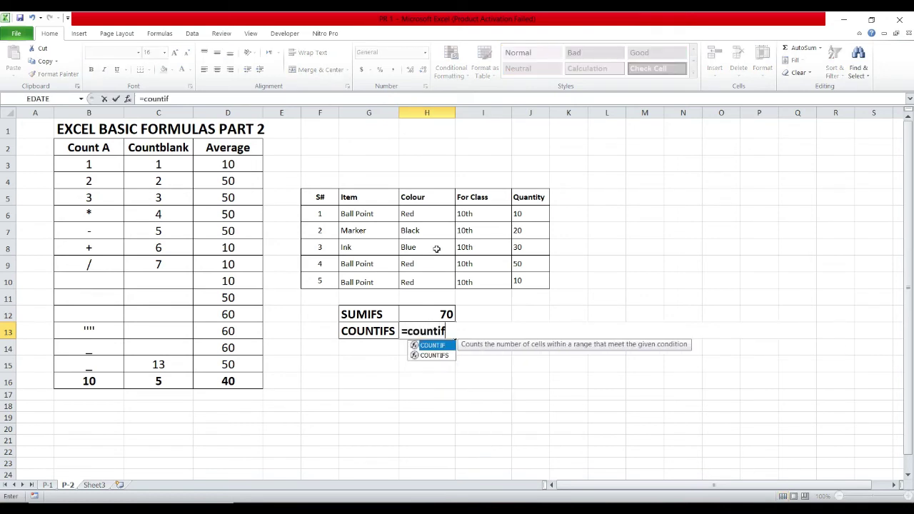
type("s(")
key("BackSpace")
type("s(")
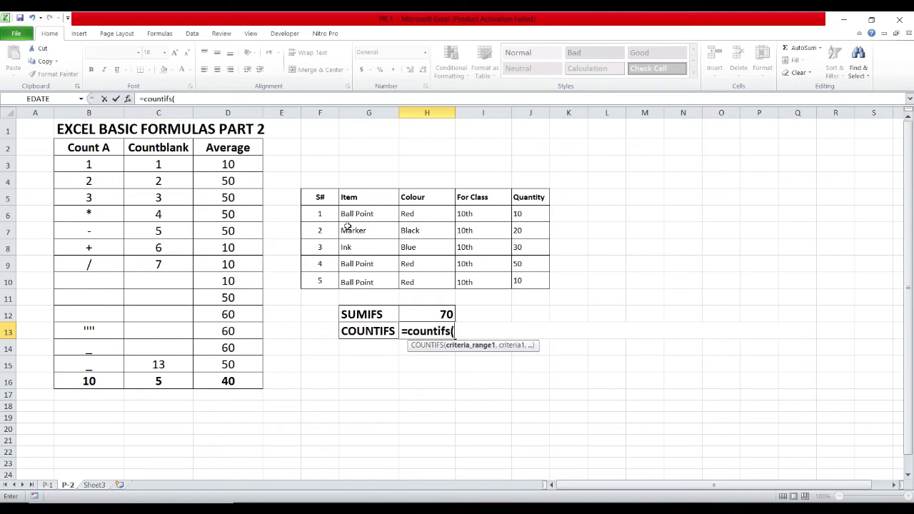
left_click_drag(347, 213, 349, 278)
type(",")
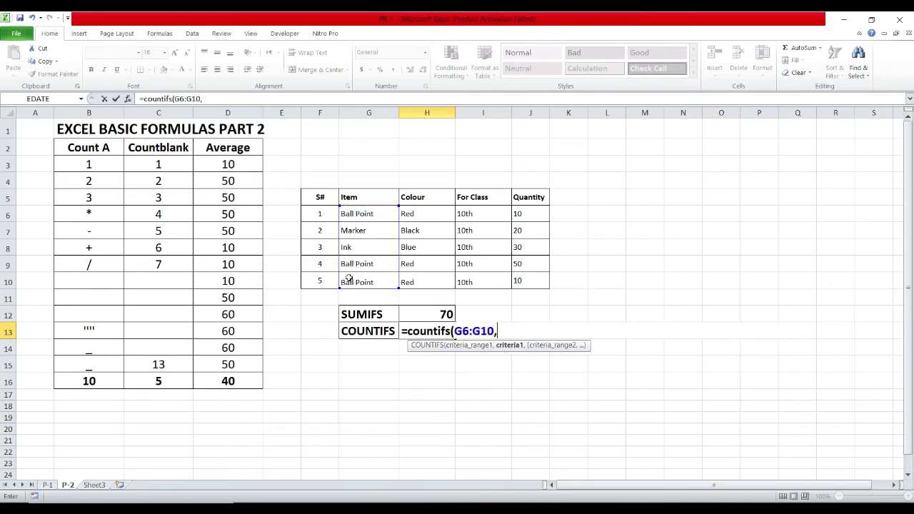
type("\"")
type("ball")
type(" point\"")
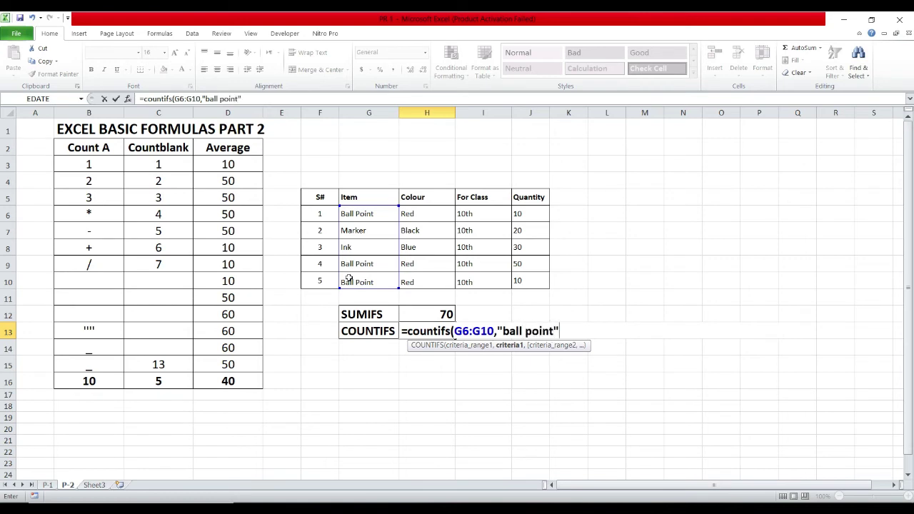
type(",")
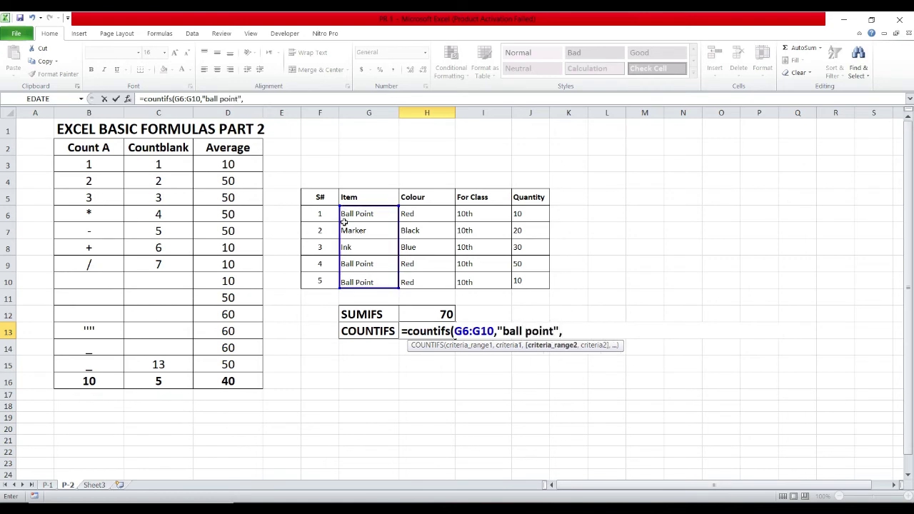
left_click_drag(412, 213, 416, 279)
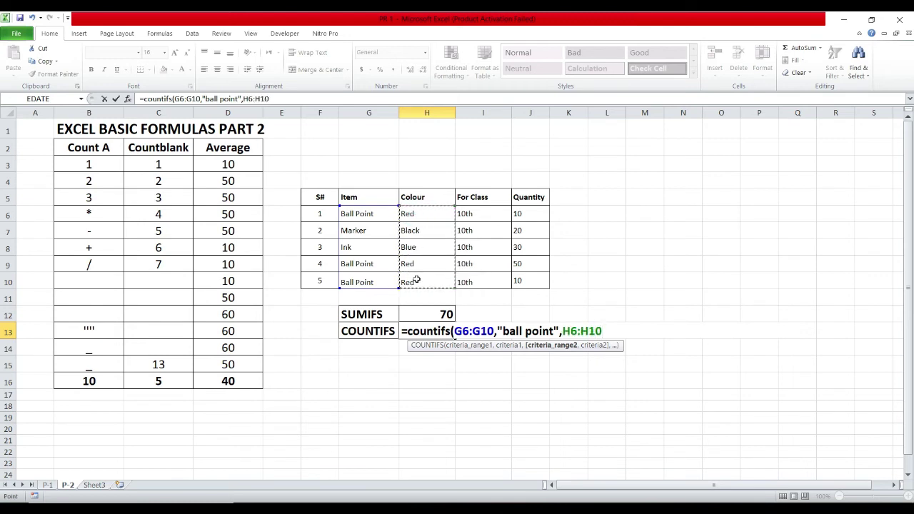
type(",")
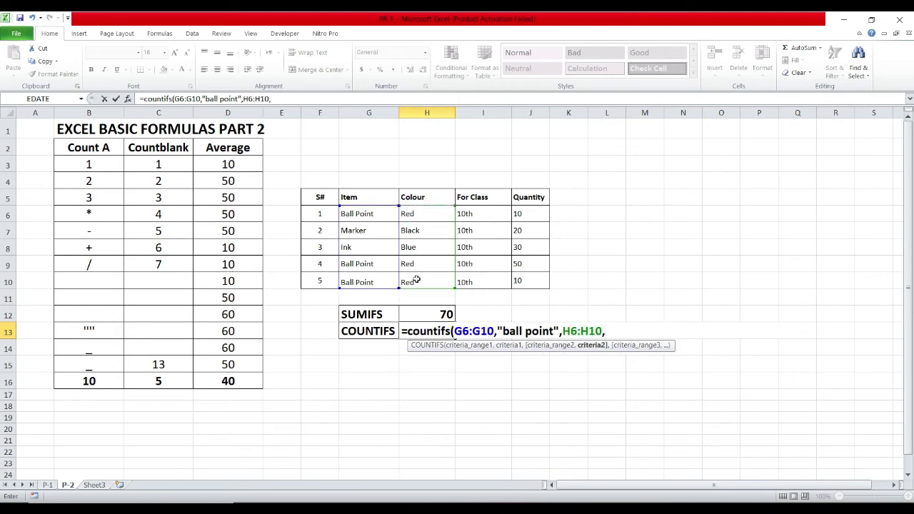
type("\"")
type("red")
type("\",")
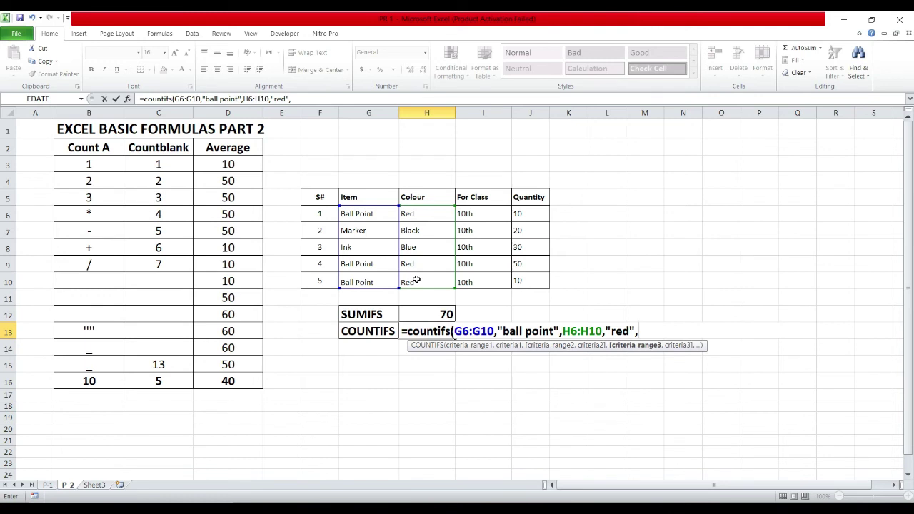
left_click_drag(468, 213, 474, 274)
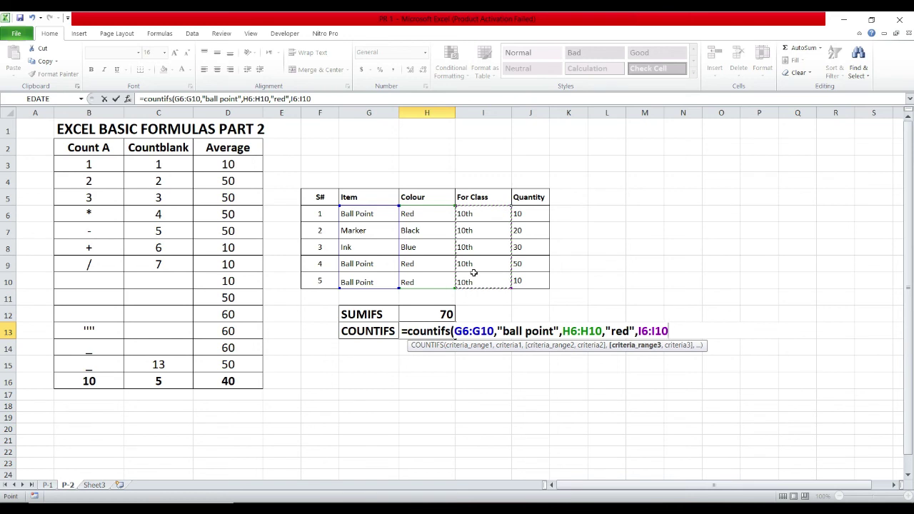
type(",")
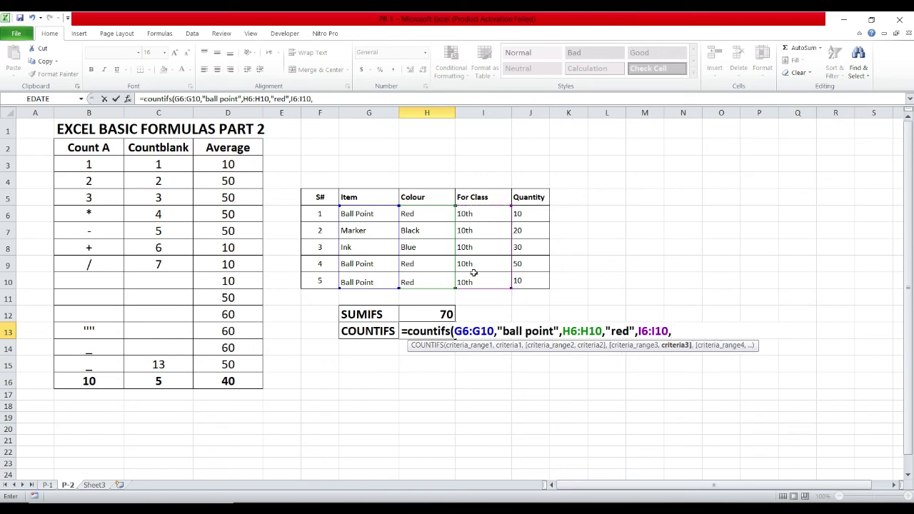
type("\"")
type("10th")
type("\")")
key("Return")
key("Up")
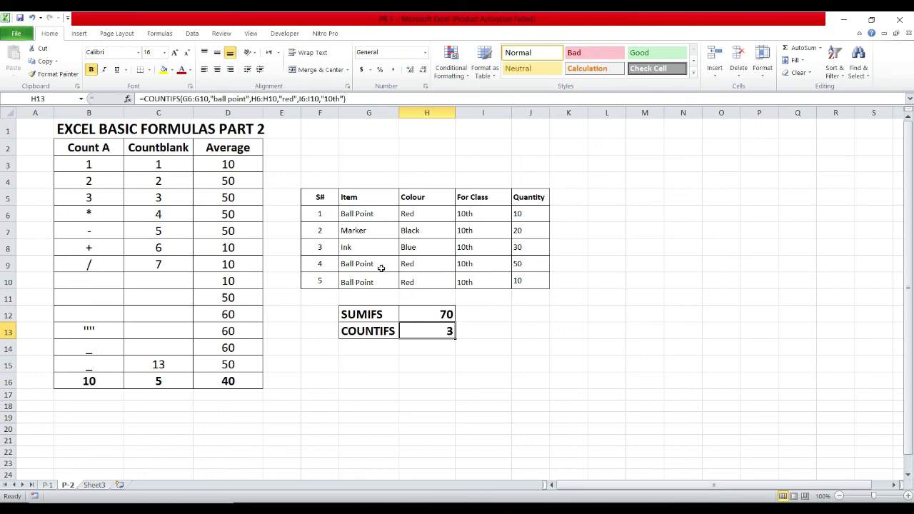
- Clear row 4's Item, Colour and For Class cells, dropping SUMIFS to 20 and COUNTIFS to 2
left_click_drag(377, 263, 379, 265)
key("shift+Right")
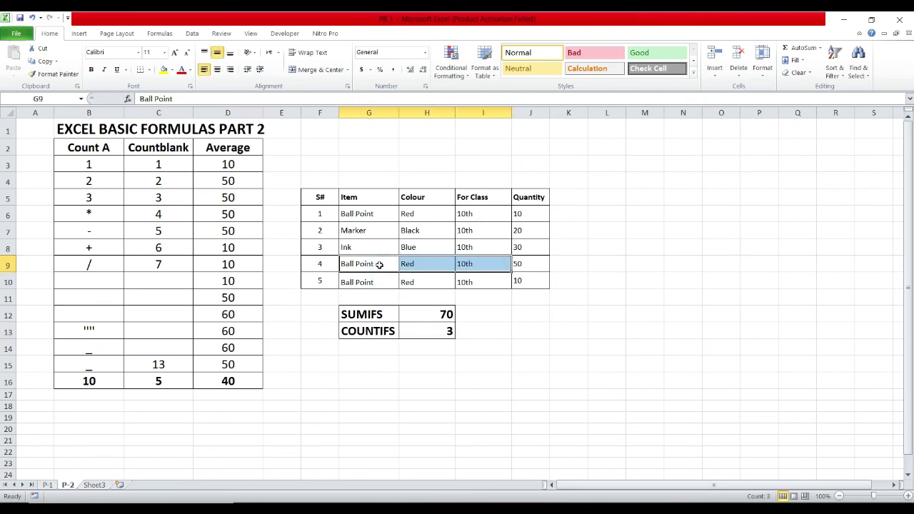
key("Delete")
key("Down")
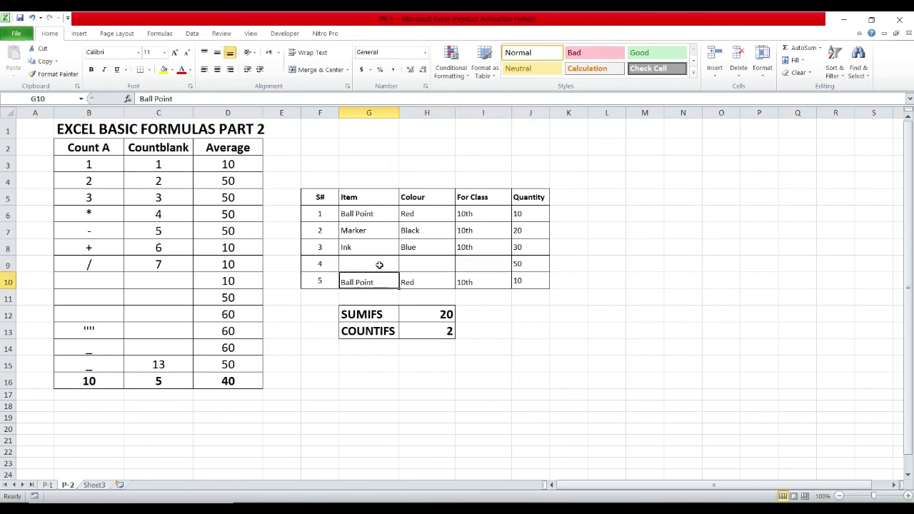
key("Down")
key("Down")
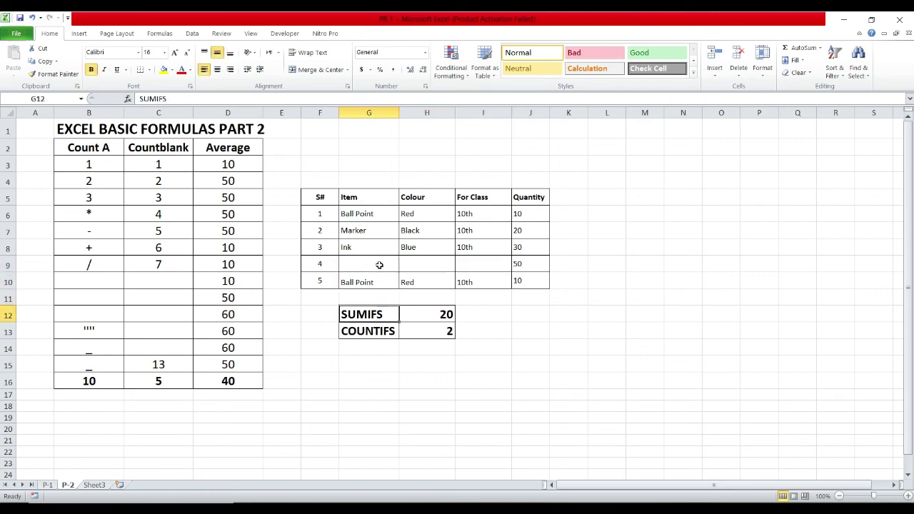
key("Down")
key("Down")
key("Down")
key("Down")
key("Down")
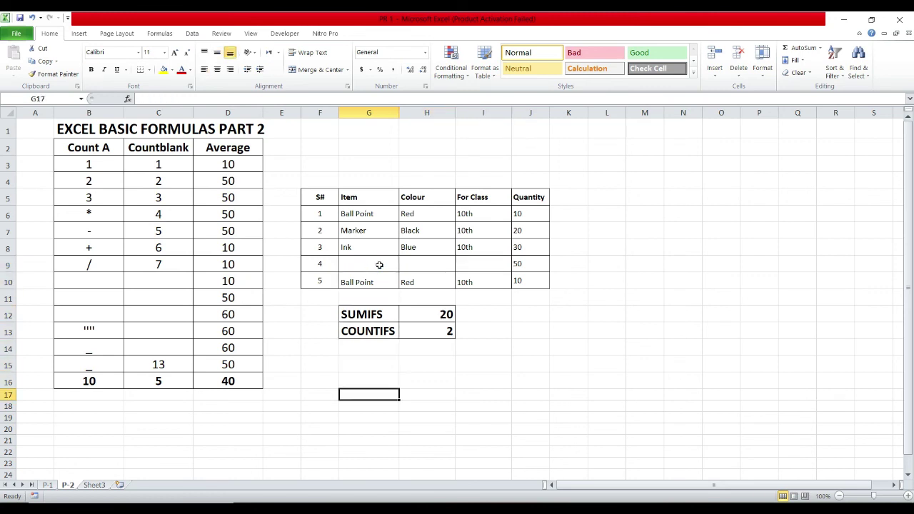